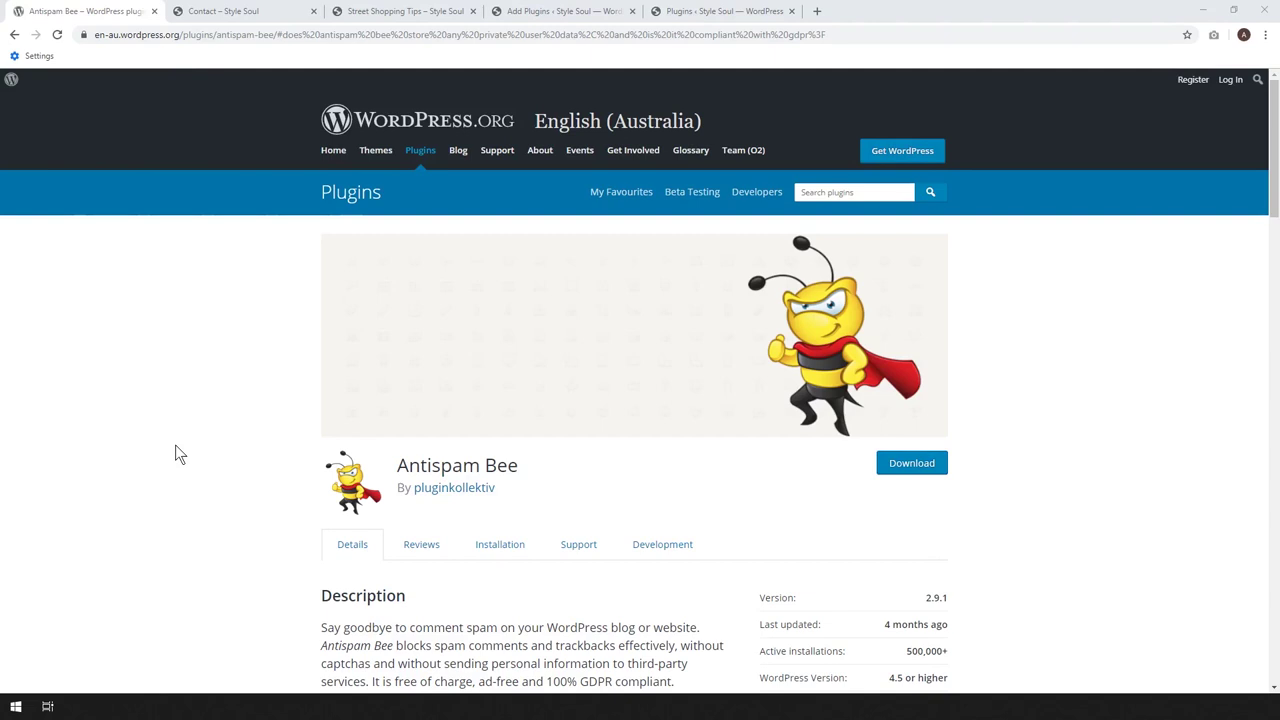
- Scroll through the Antispam Bee plugin details on wordpress.org and back up
{"action": "scroll", "coordinate": [179, 454], "scroll_direction": "down", "scroll_amount": 1}
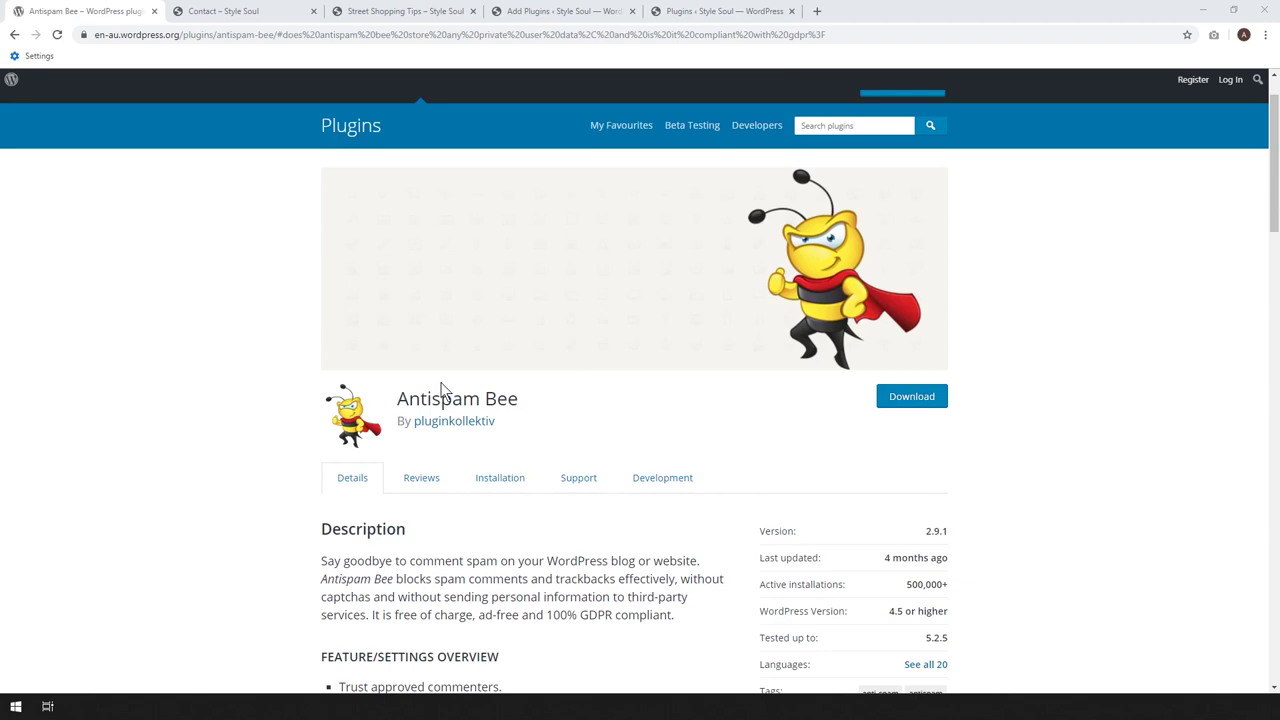
{"action": "scroll", "coordinate": [1018, 355], "scroll_direction": "down", "scroll_amount": 2}
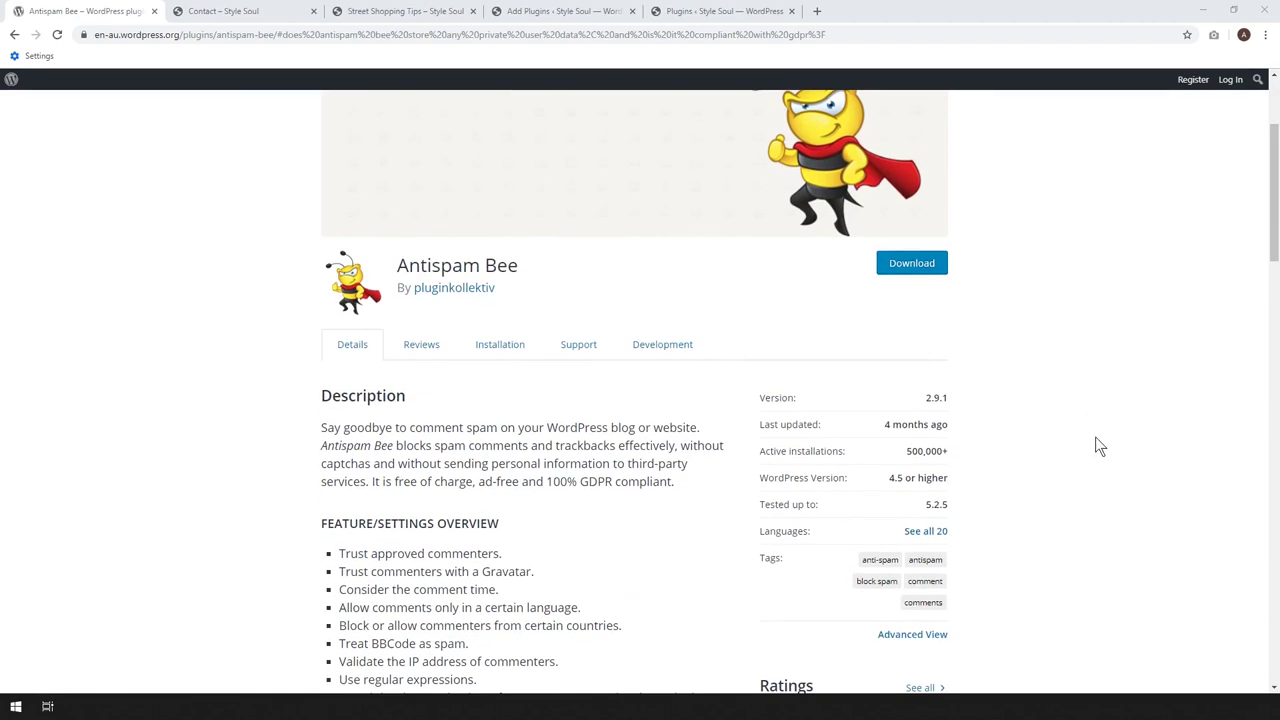
{"action": "scroll", "coordinate": [986, 447], "scroll_direction": "down", "scroll_amount": 4}
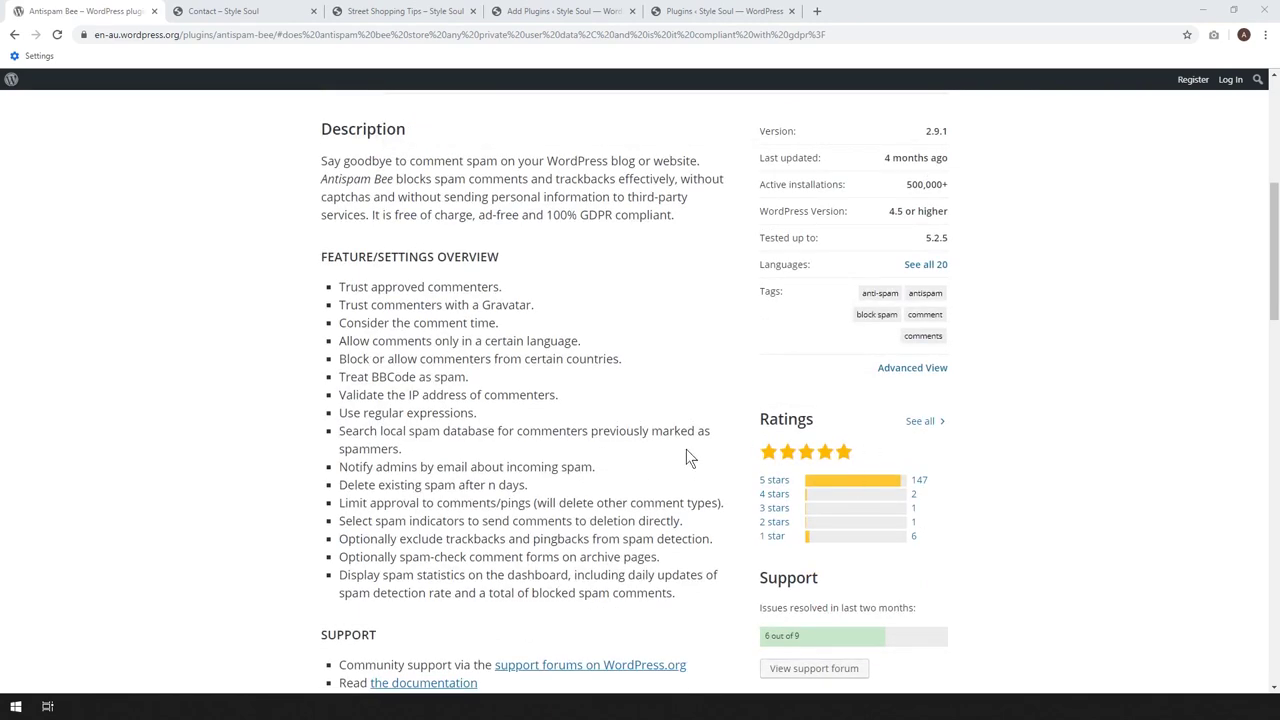
{"action": "scroll", "coordinate": [1018, 420], "scroll_direction": "down", "scroll_amount": 4}
{"action": "scroll", "coordinate": [1018, 420], "scroll_direction": "up", "scroll_amount": 6}
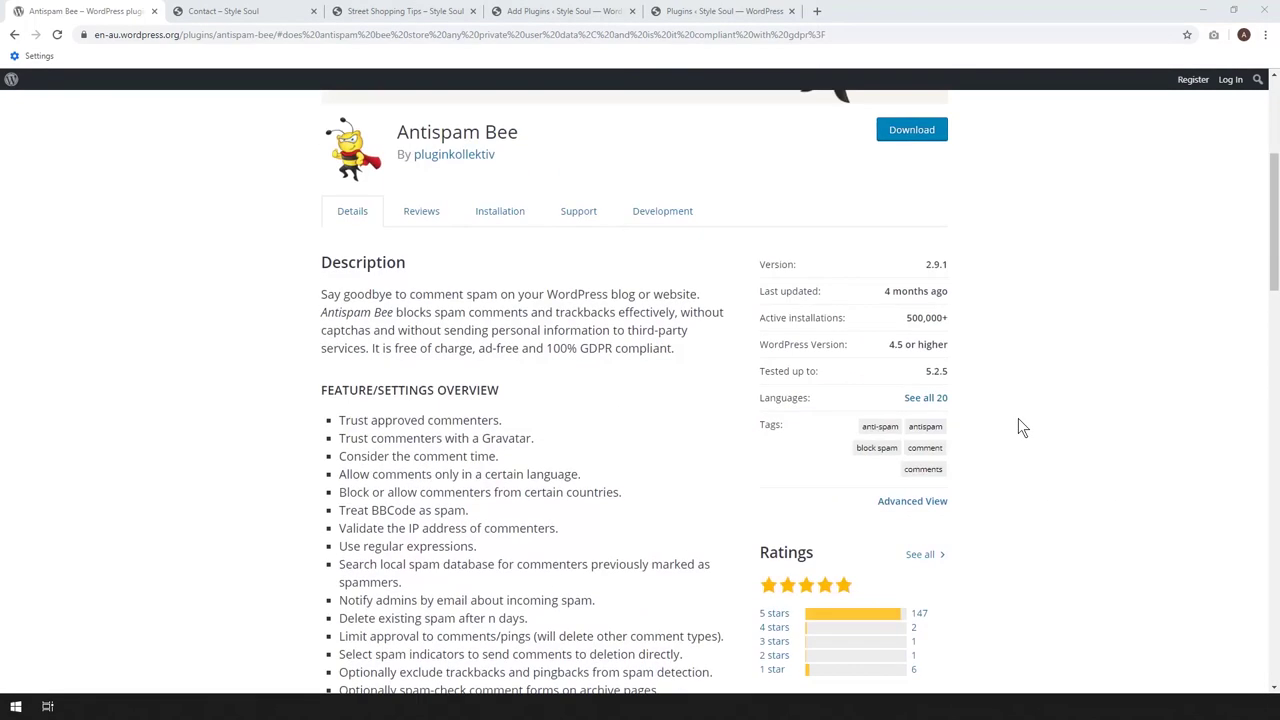
{"action": "scroll", "coordinate": [1018, 420], "scroll_direction": "up", "scroll_amount": 4}
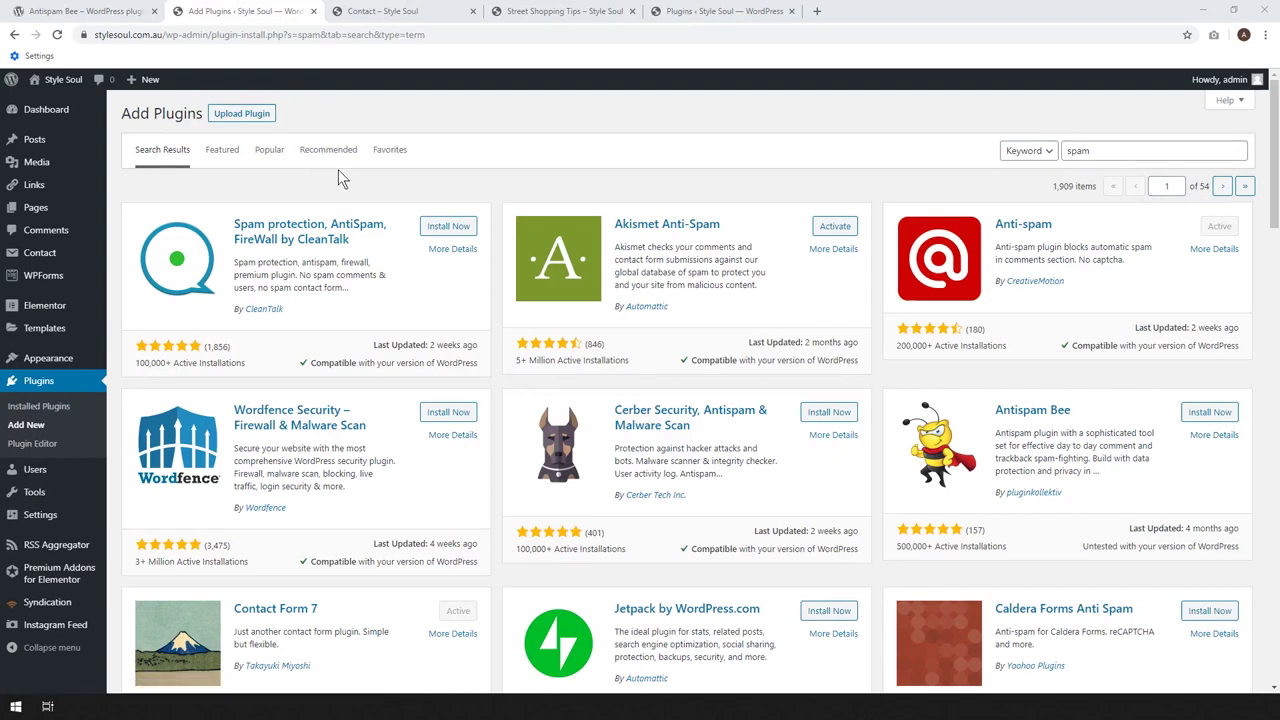
{"action": "mouse_move", "coordinate": [1153, 150]}
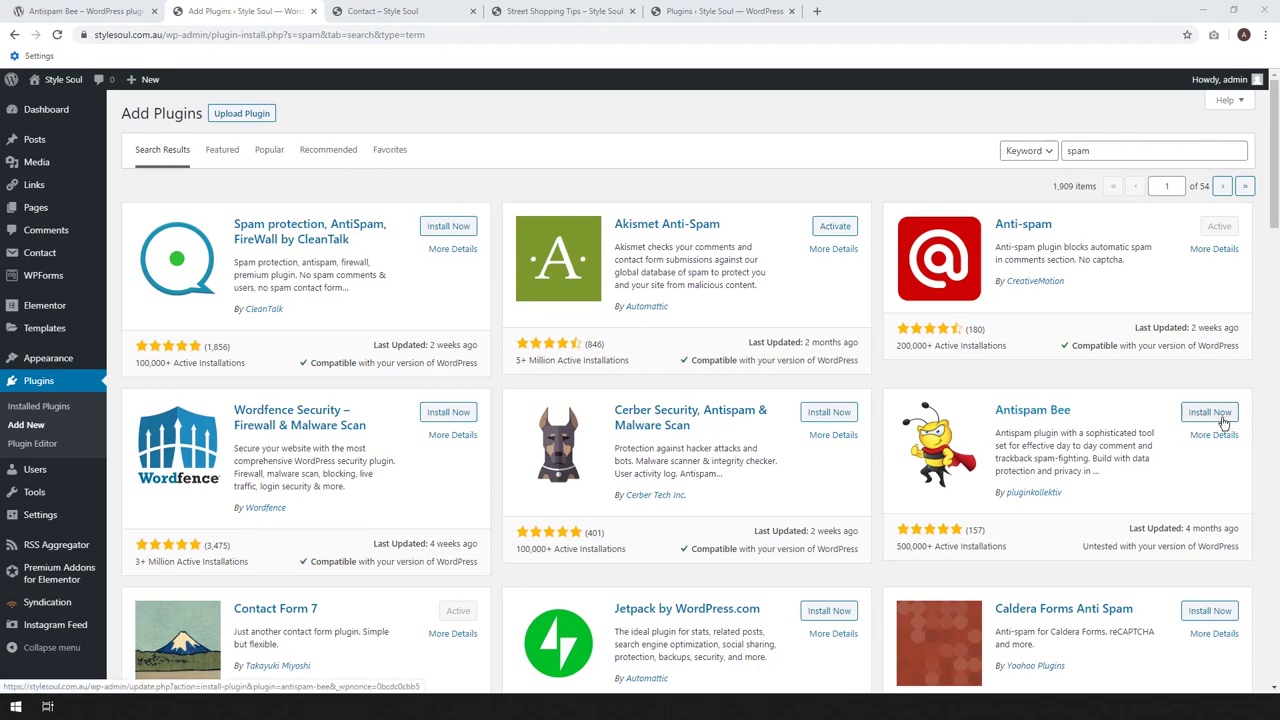
- Install Antispam Bee from the 'spam' search results, then activate it
{"action": "left_click", "coordinate": [1220, 420]}
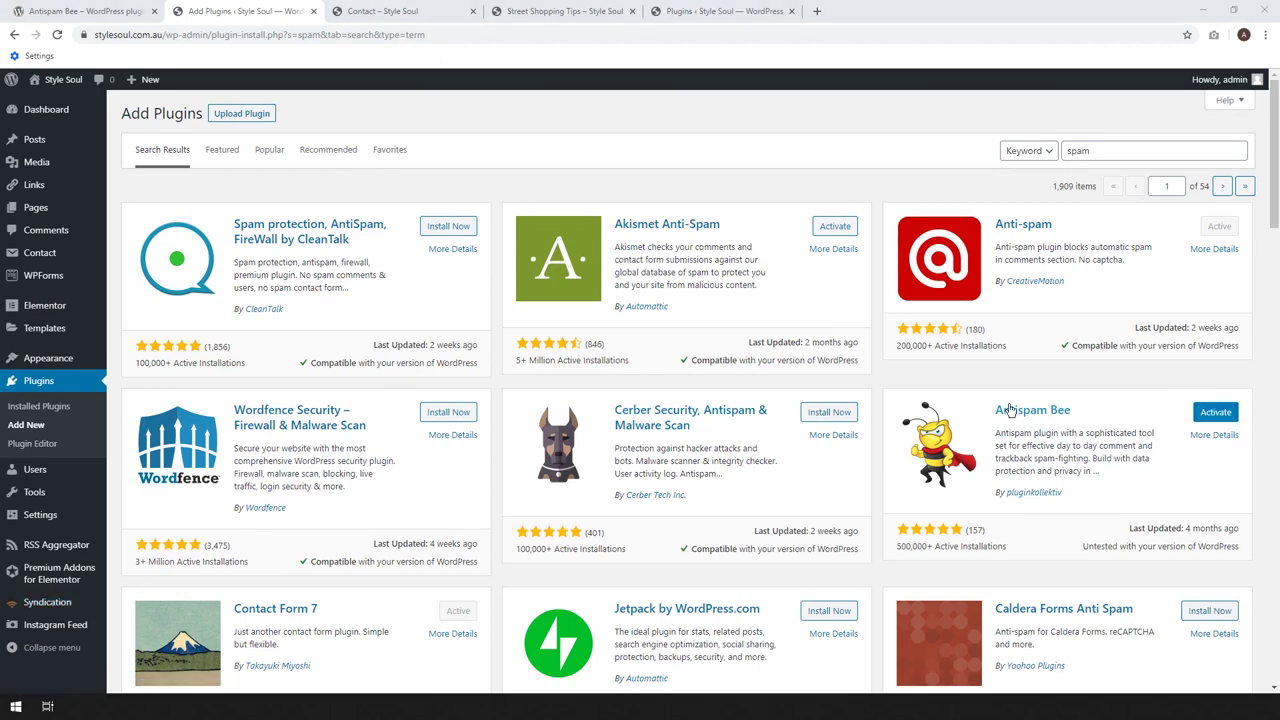
{"action": "left_click", "coordinate": [1216, 418]}
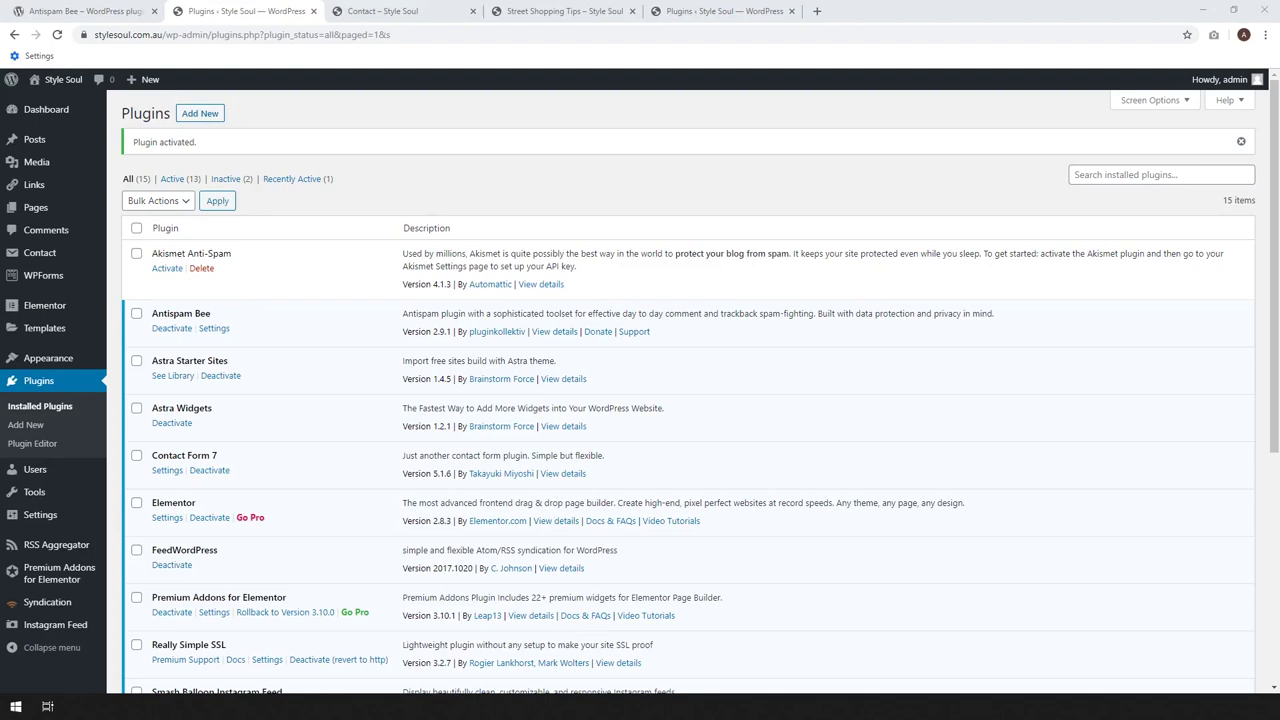
- In Antispam Bee settings, keep 'Mark as spam, do not delete' checked and save changes
{"action": "left_click", "coordinate": [214, 328]}
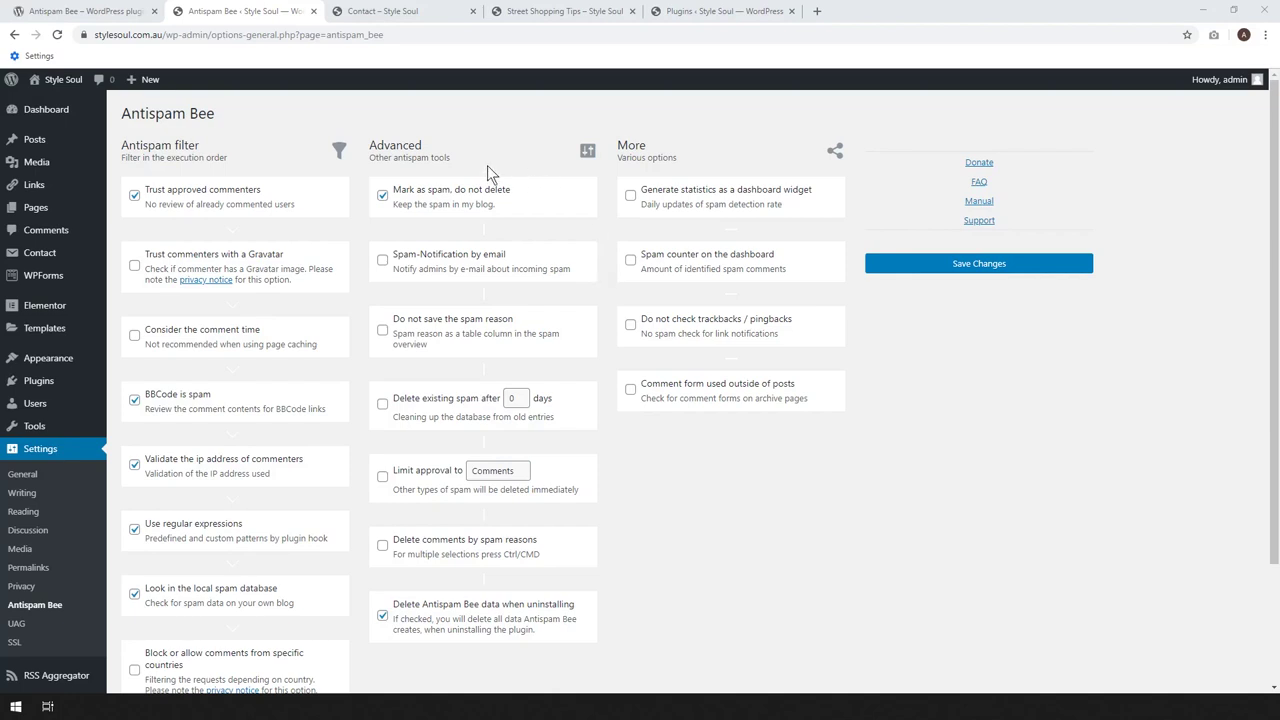
{"action": "left_click", "coordinate": [384, 196]}
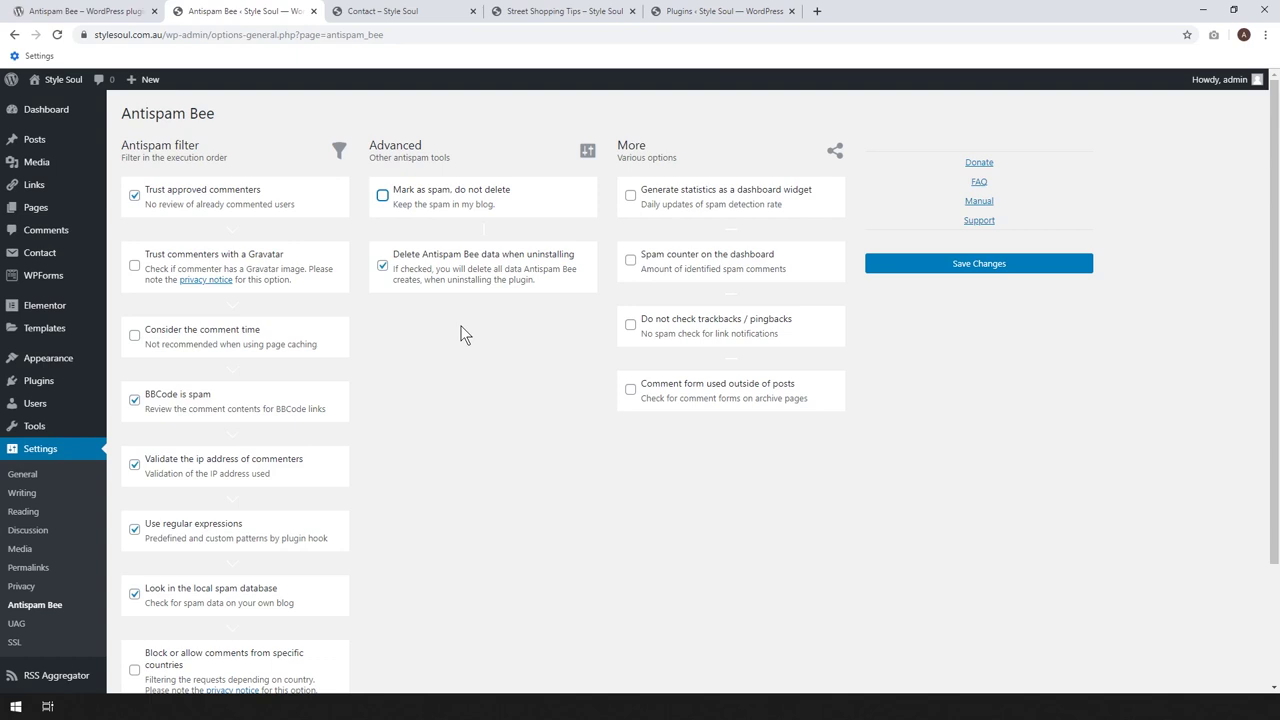
{"action": "left_click", "coordinate": [384, 197]}
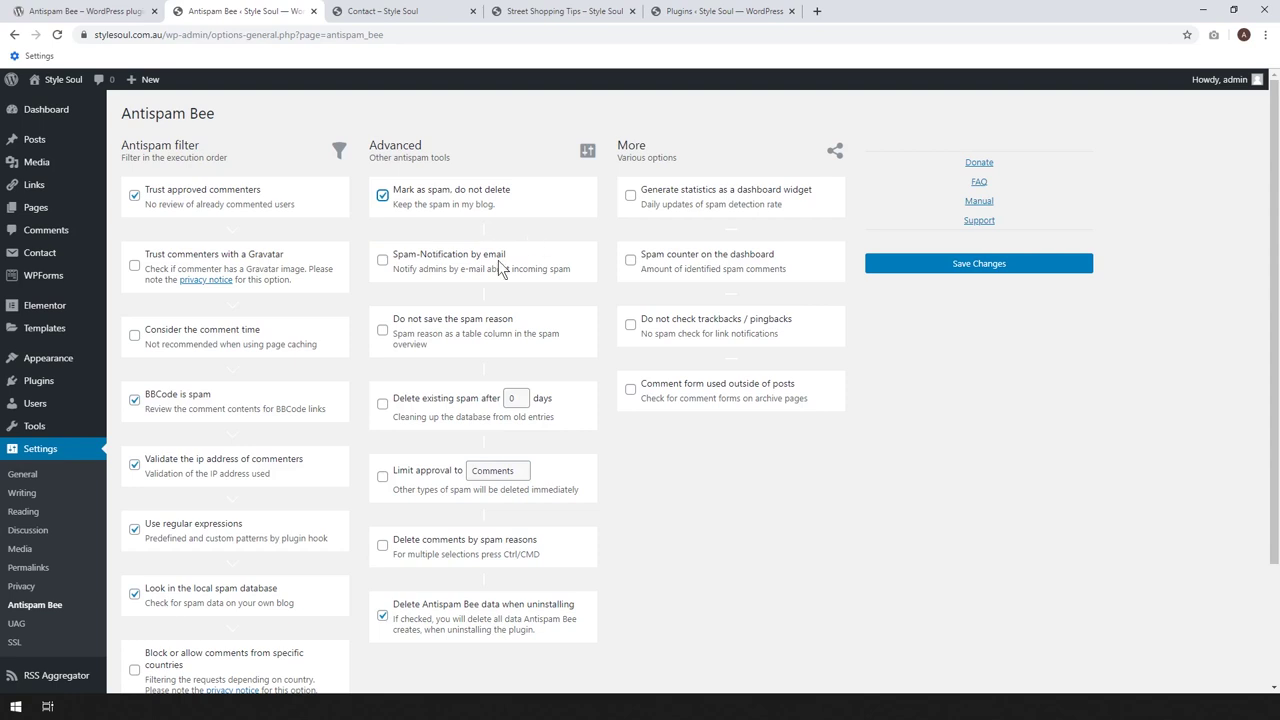
{"action": "left_click", "coordinate": [979, 264]}
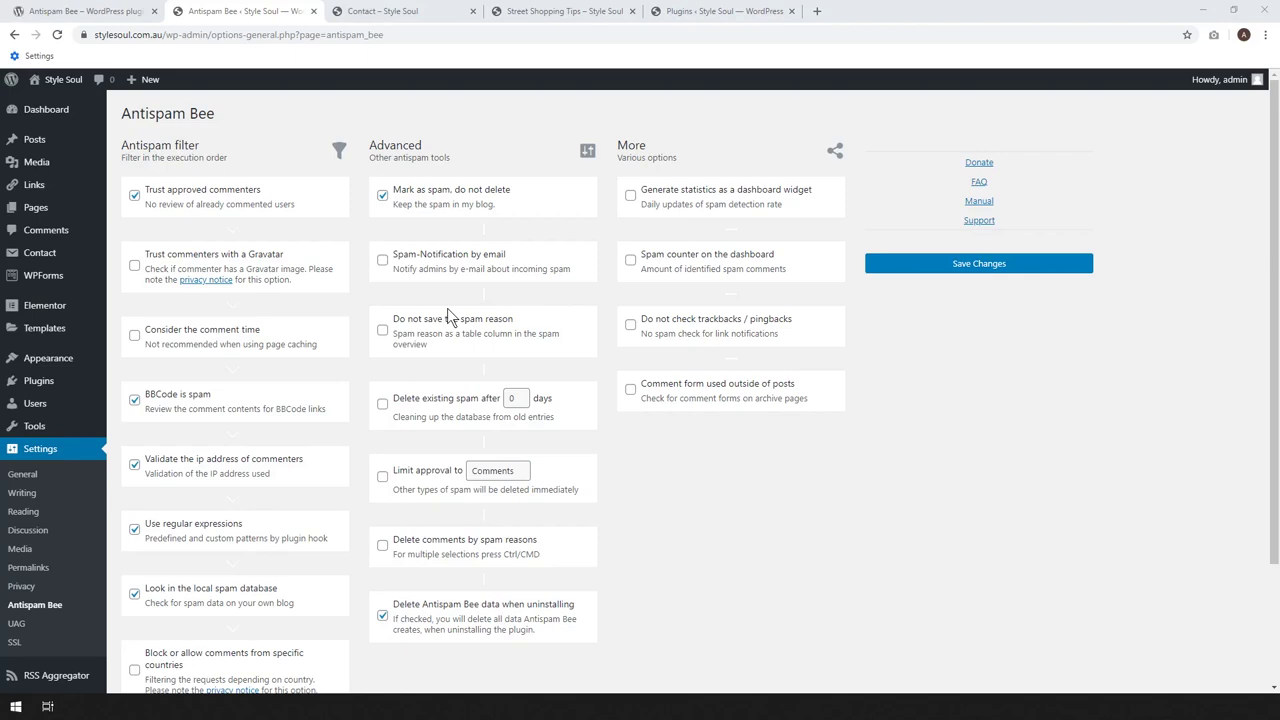
{"action": "left_click", "coordinate": [365, 11]}
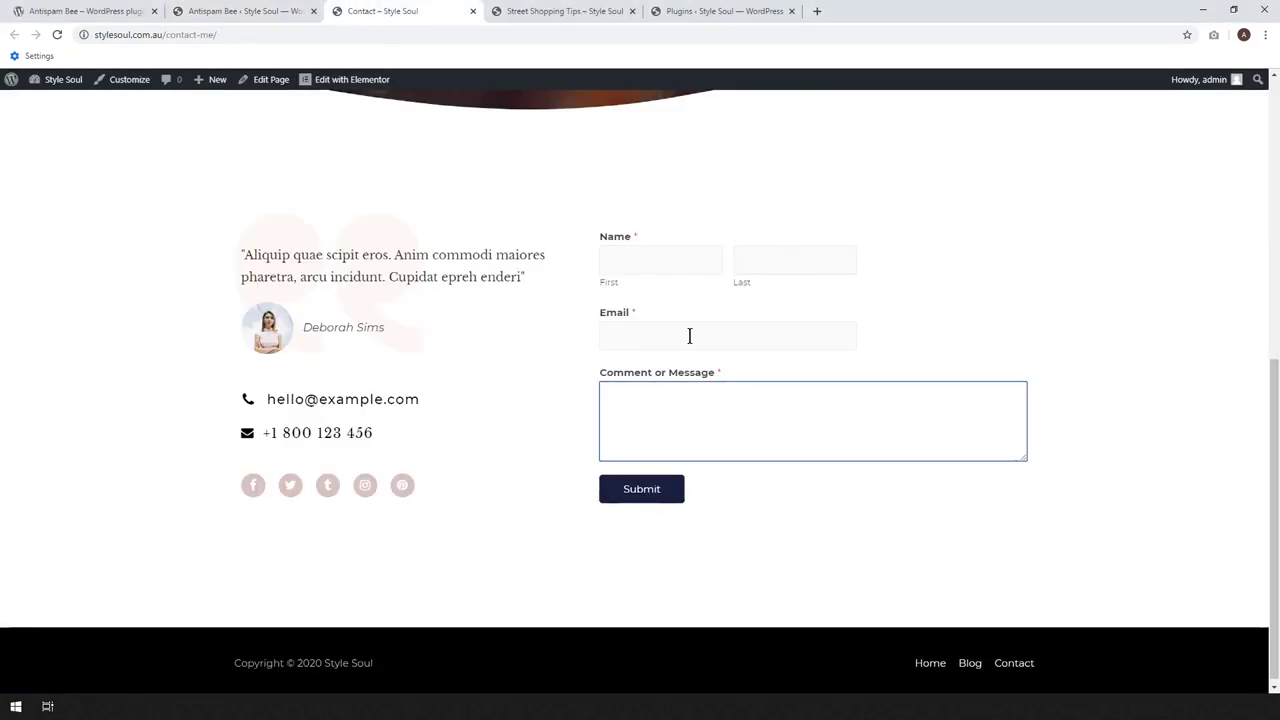
{"action": "scroll", "coordinate": [700, 380], "scroll_direction": "up", "scroll_amount": 3}
{"action": "scroll", "coordinate": [790, 290], "scroll_direction": "up", "scroll_amount": 2}
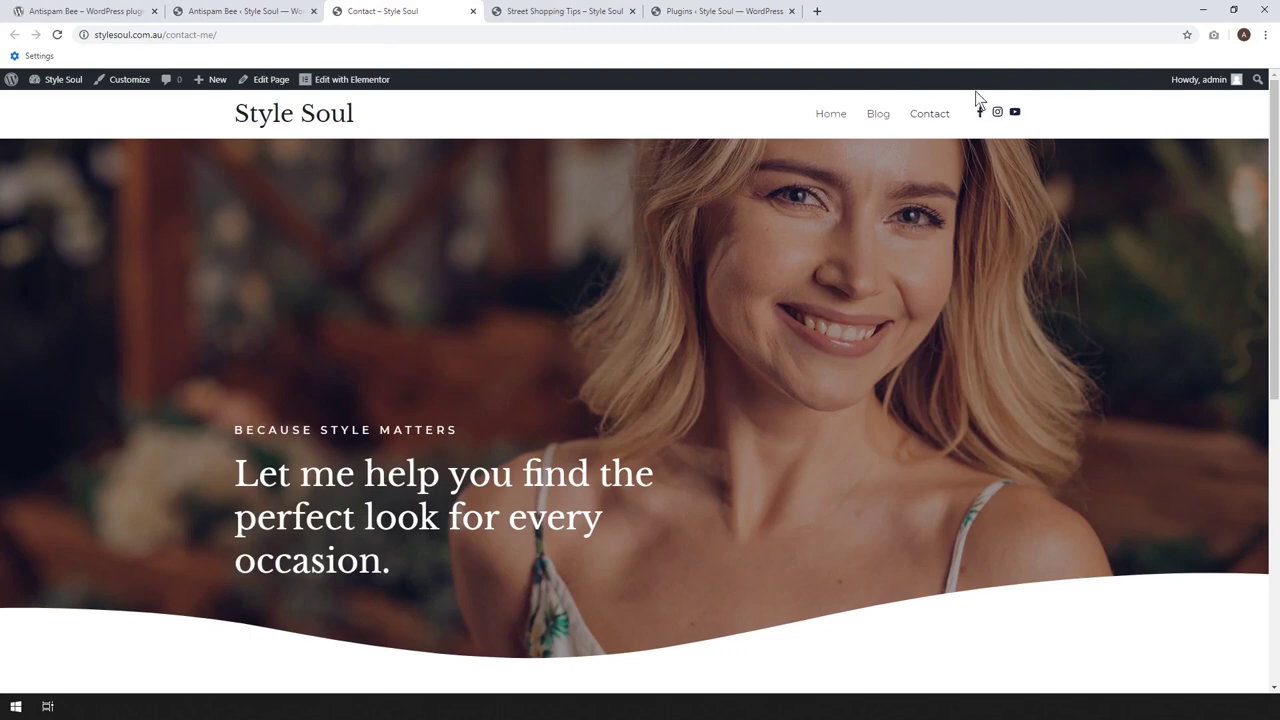
{"action": "scroll", "coordinate": [906, 255], "scroll_direction": "down", "scroll_amount": 5}
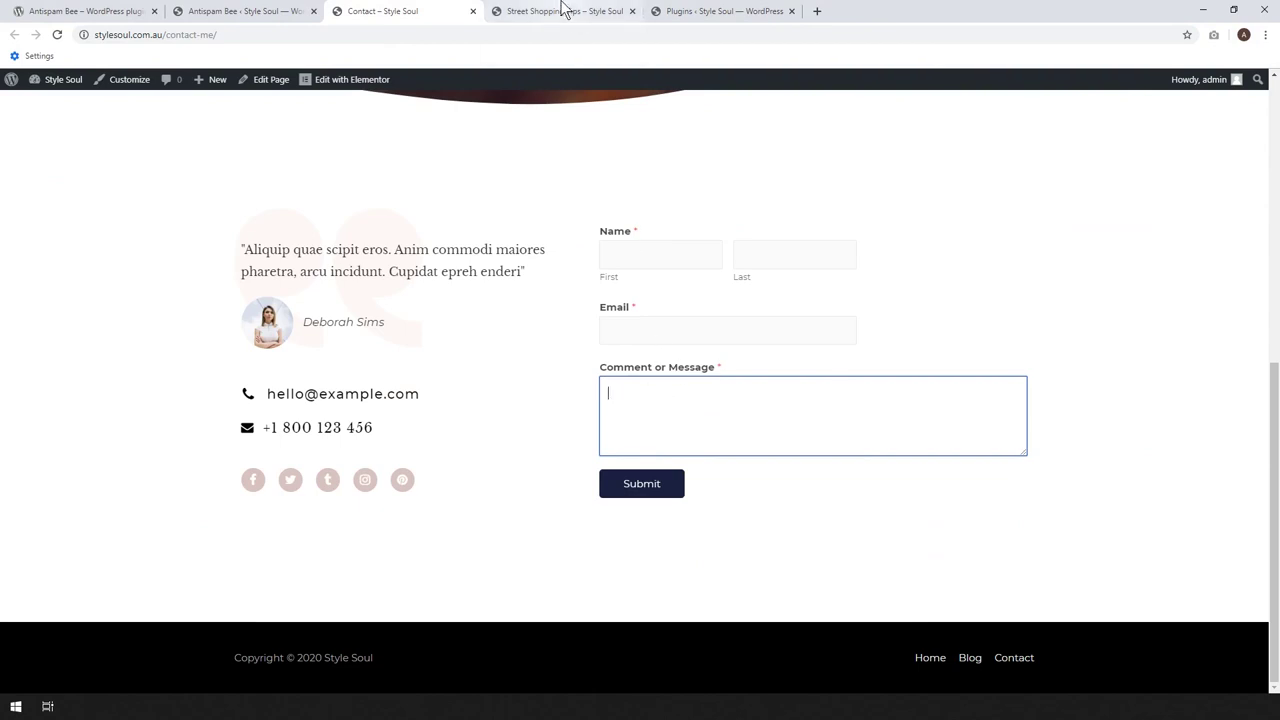
{"action": "left_click", "coordinate": [565, 10]}
{"action": "scroll", "coordinate": [510, 409], "scroll_direction": "up", "scroll_amount": 5}
{"action": "scroll", "coordinate": [522, 409], "scroll_direction": "down", "scroll_amount": 3}
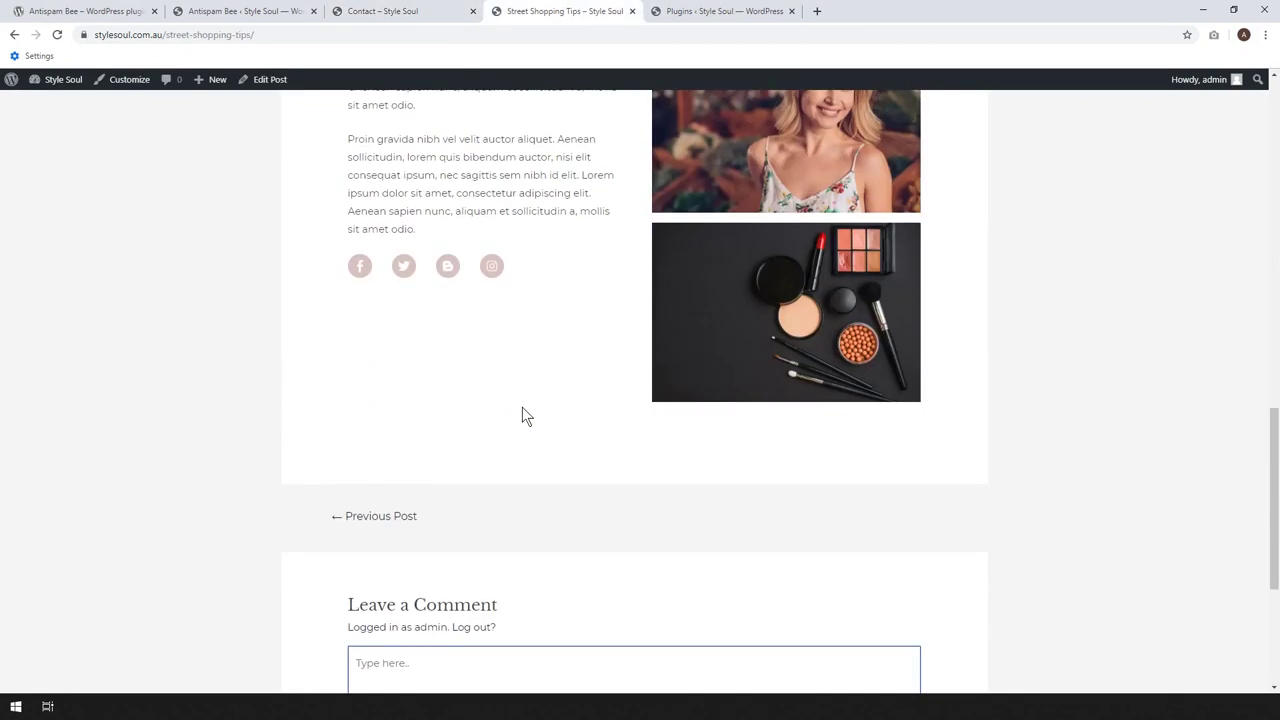
{"action": "scroll", "coordinate": [522, 407], "scroll_direction": "down", "scroll_amount": 3}
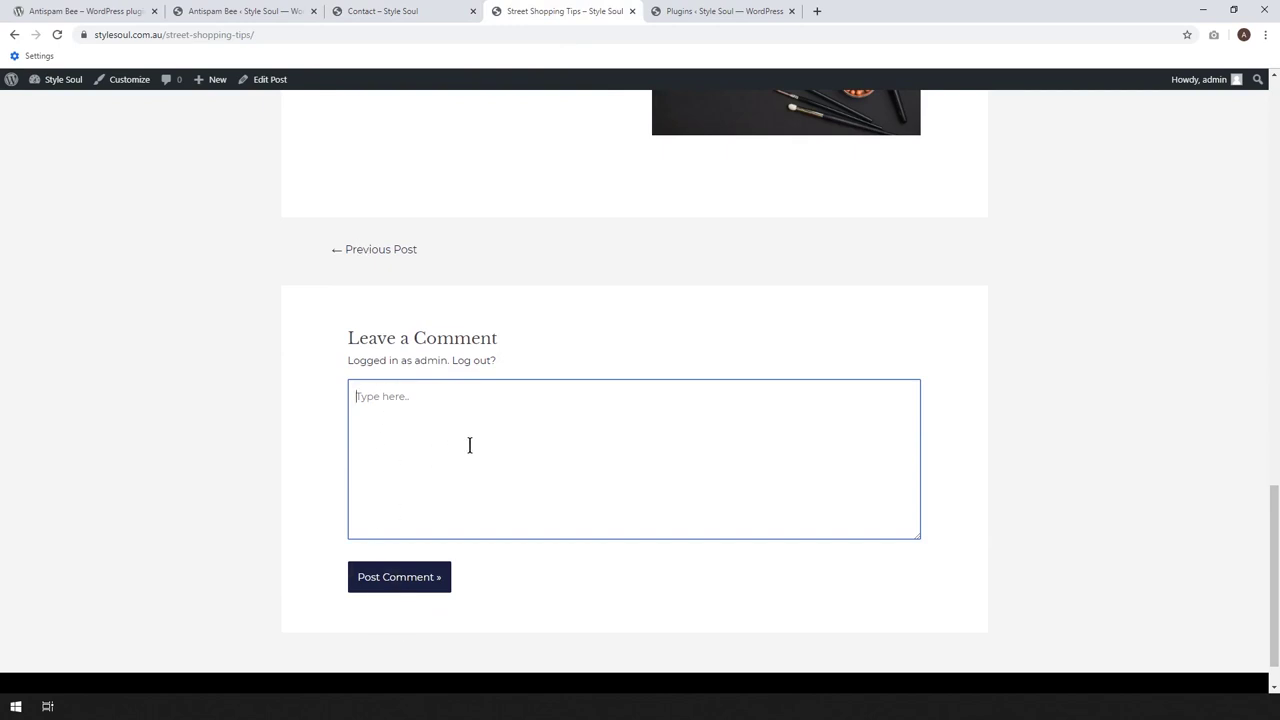
{"action": "left_click", "coordinate": [245, 11]}
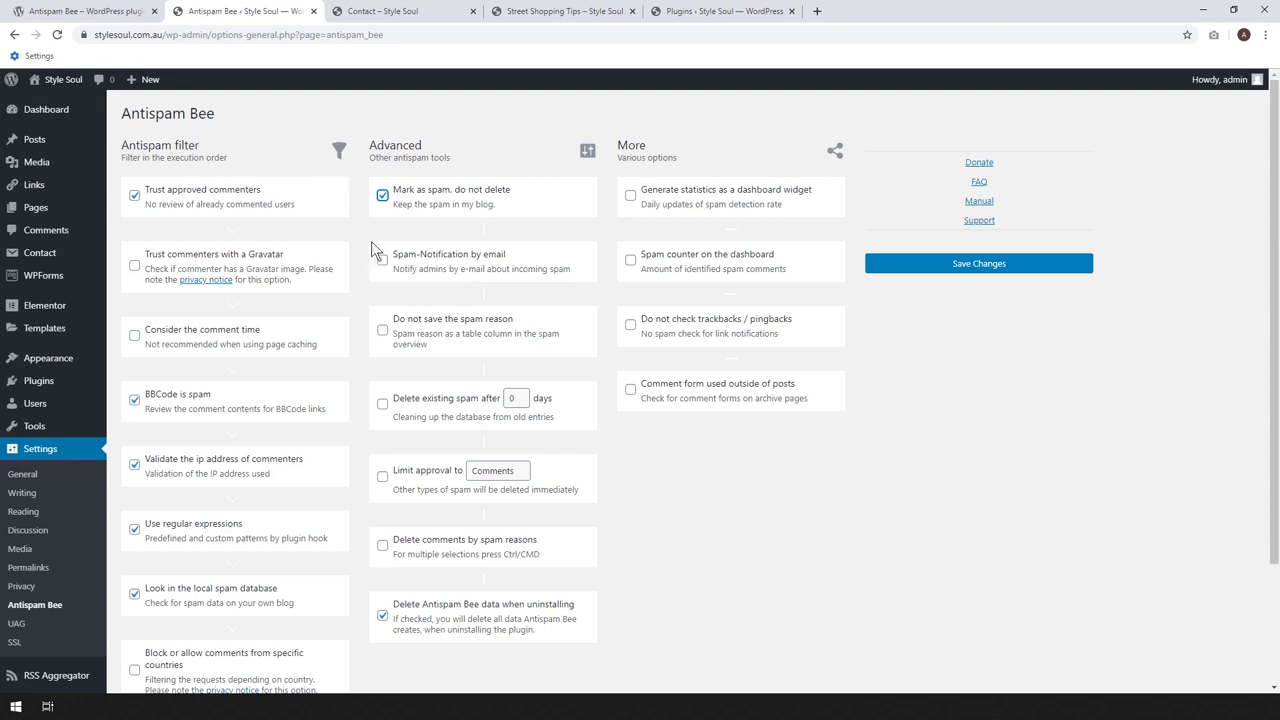
{"action": "left_click", "coordinate": [75, 12]}
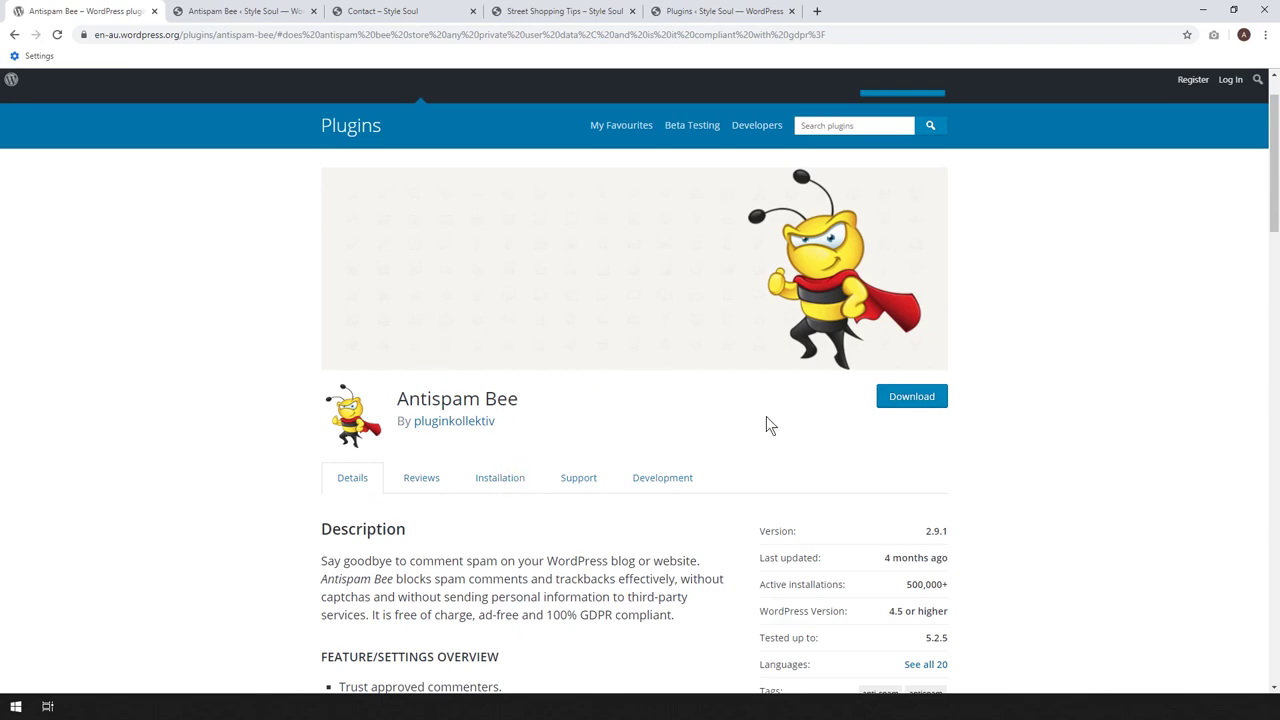
{"action": "scroll", "coordinate": [948, 522], "scroll_direction": "down", "scroll_amount": 3}
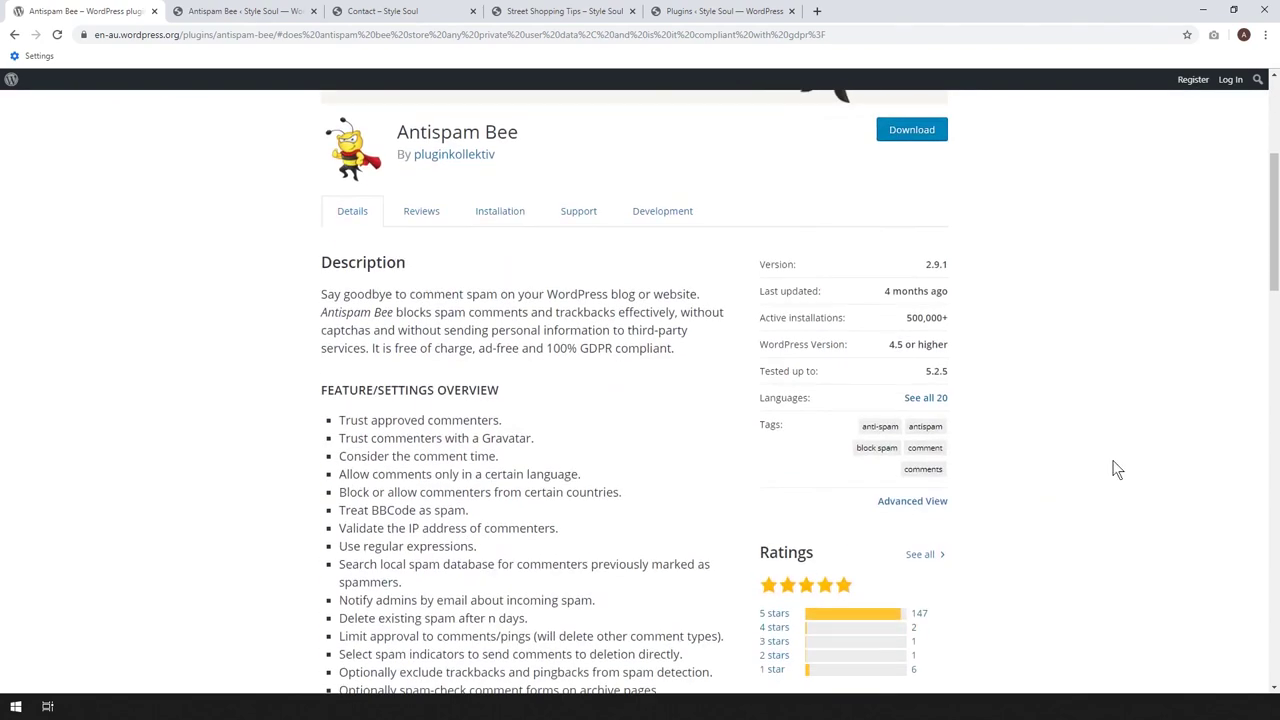
{"action": "scroll", "coordinate": [820, 468], "scroll_direction": "up", "scroll_amount": 3}
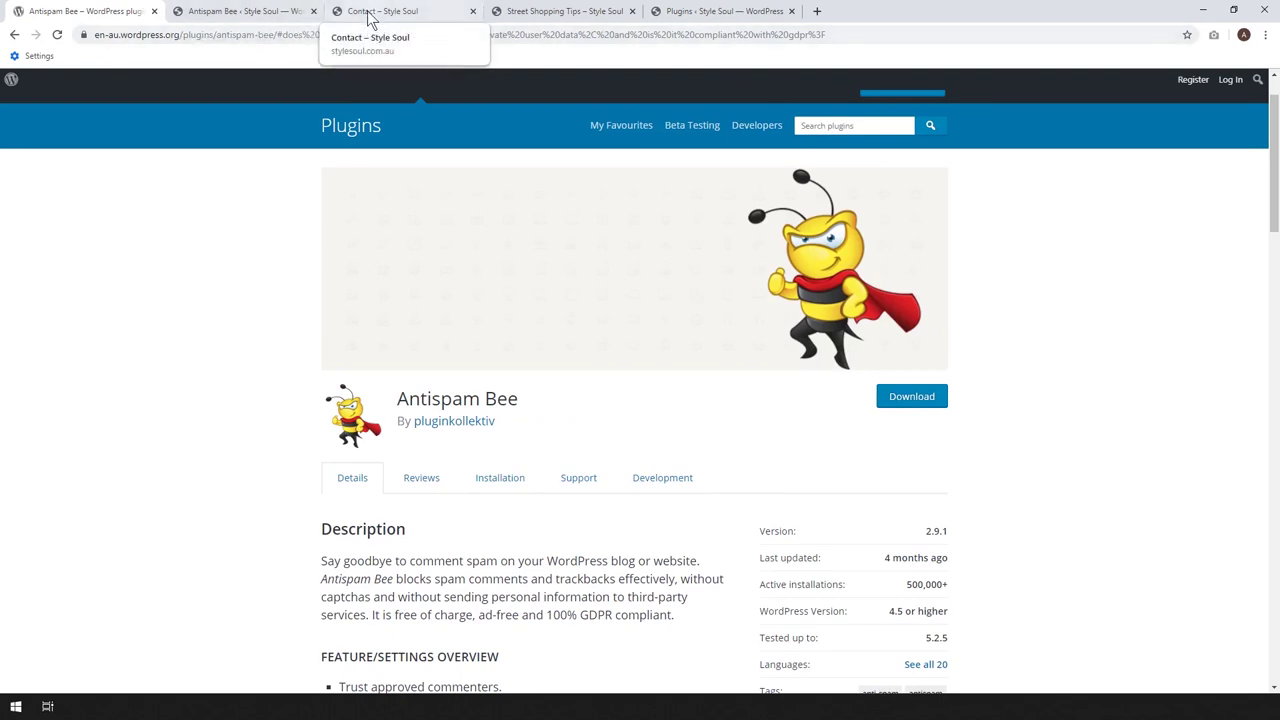
{"action": "left_click", "coordinate": [237, 12]}
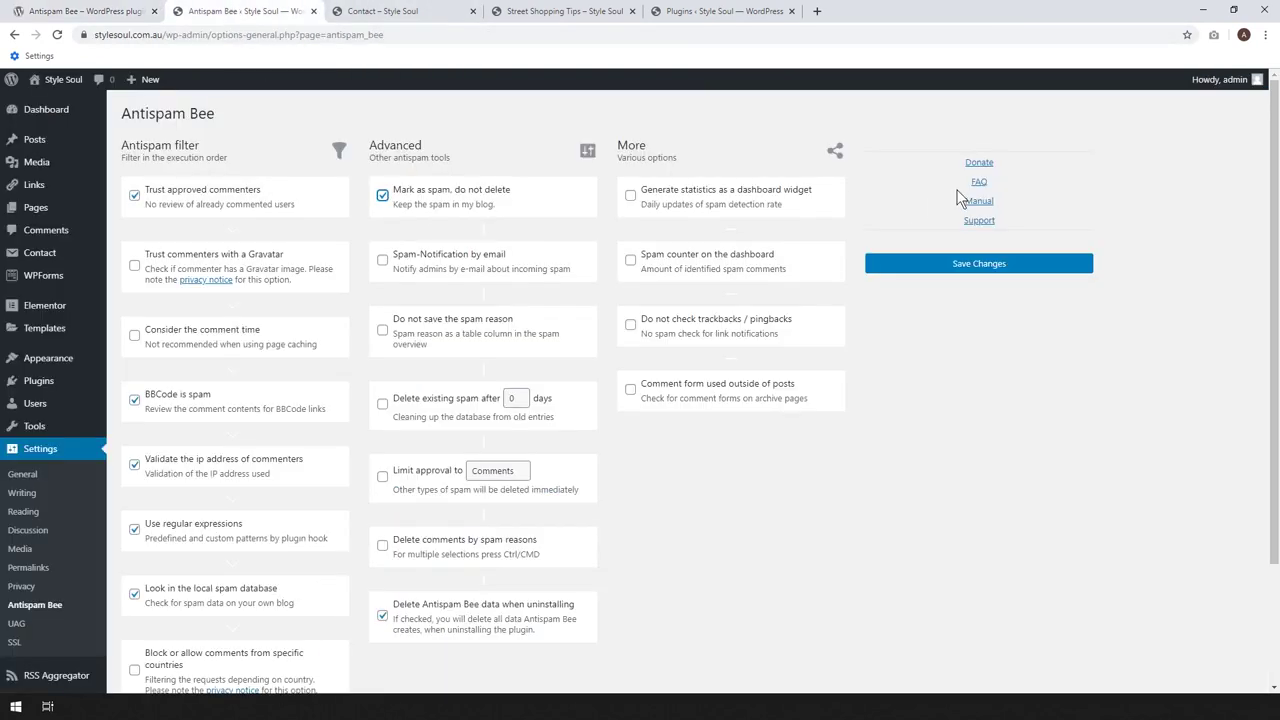